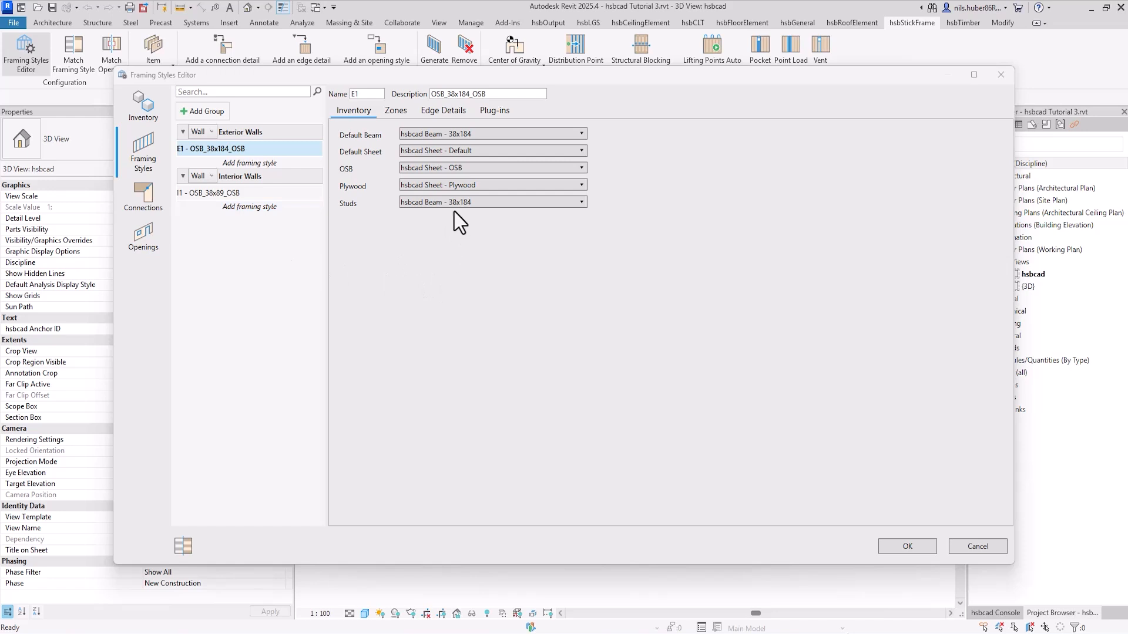
# Step: Review the linked edge details of exterior wall style E1 at its bottom, side, sloped and top edges
pyautogui.click(450, 114)
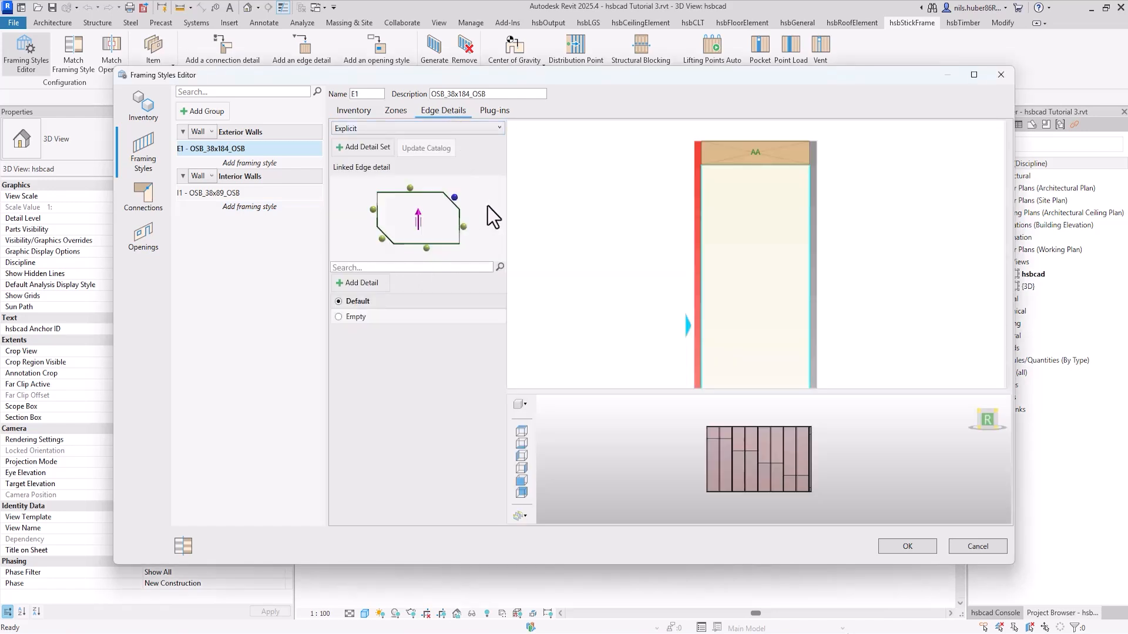
pyautogui.click(426, 248)
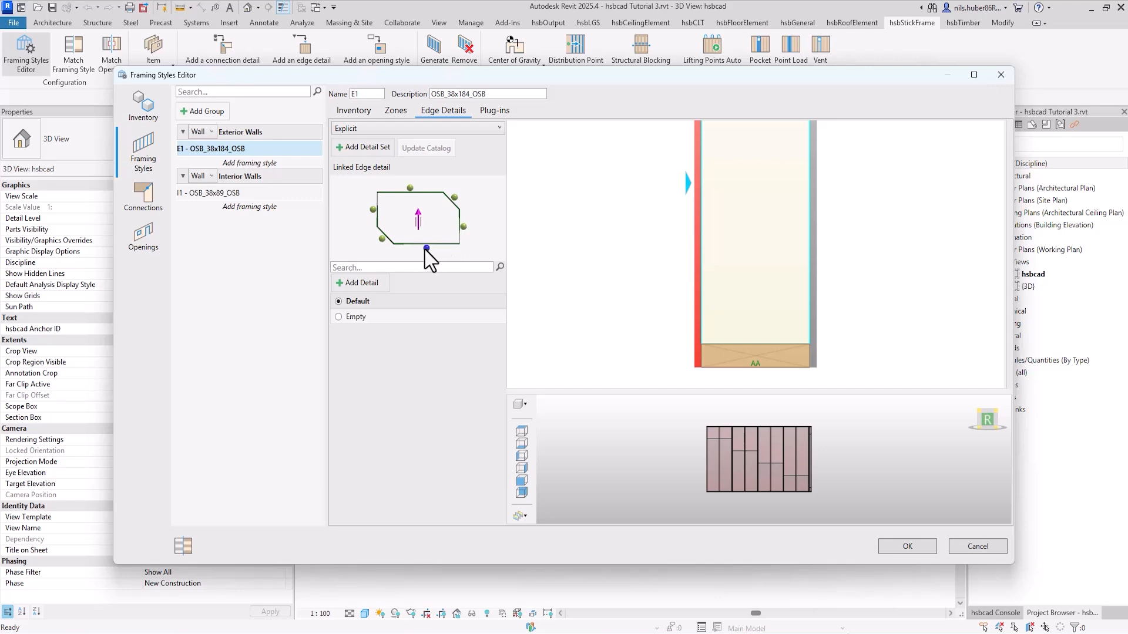
pyautogui.click(463, 227)
pyautogui.click(454, 198)
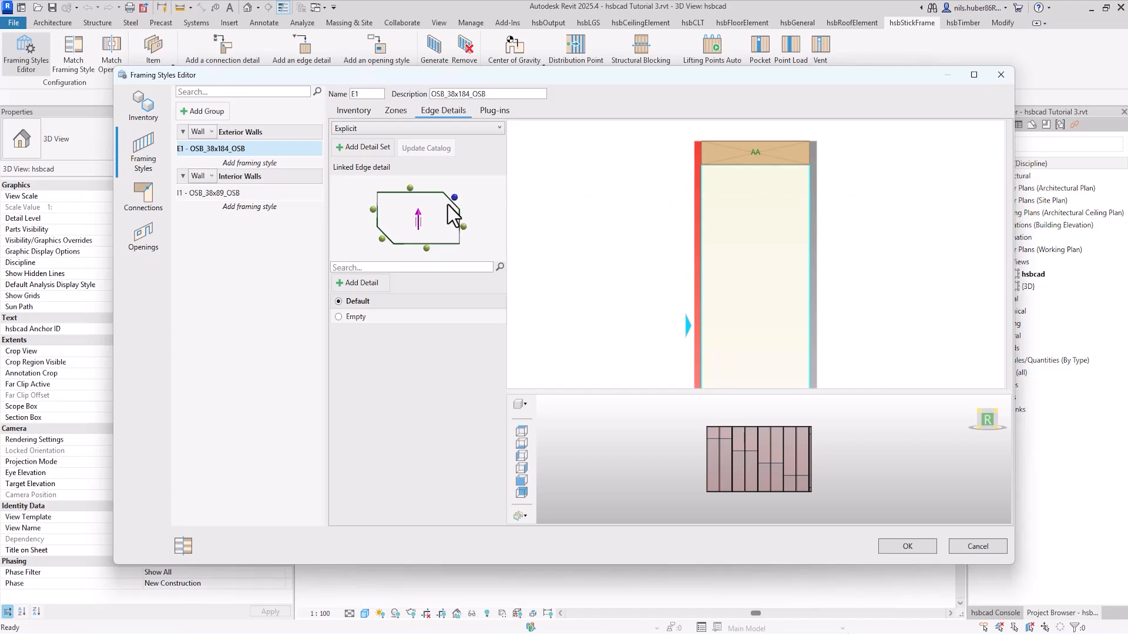
pyautogui.click(427, 248)
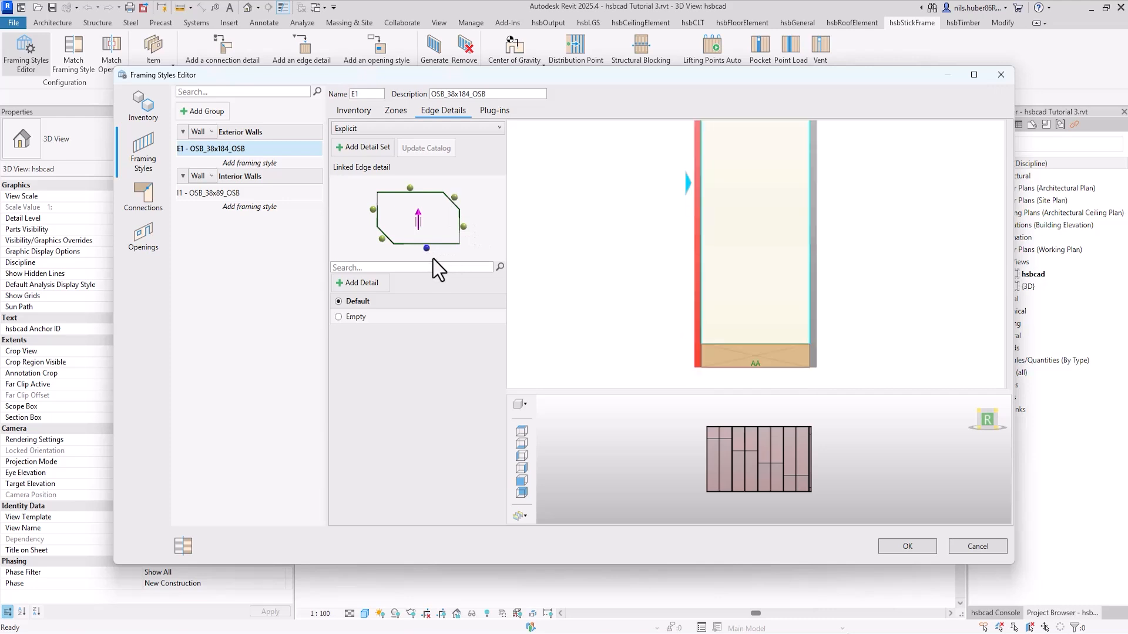
pyautogui.click(464, 226)
pyautogui.click(410, 188)
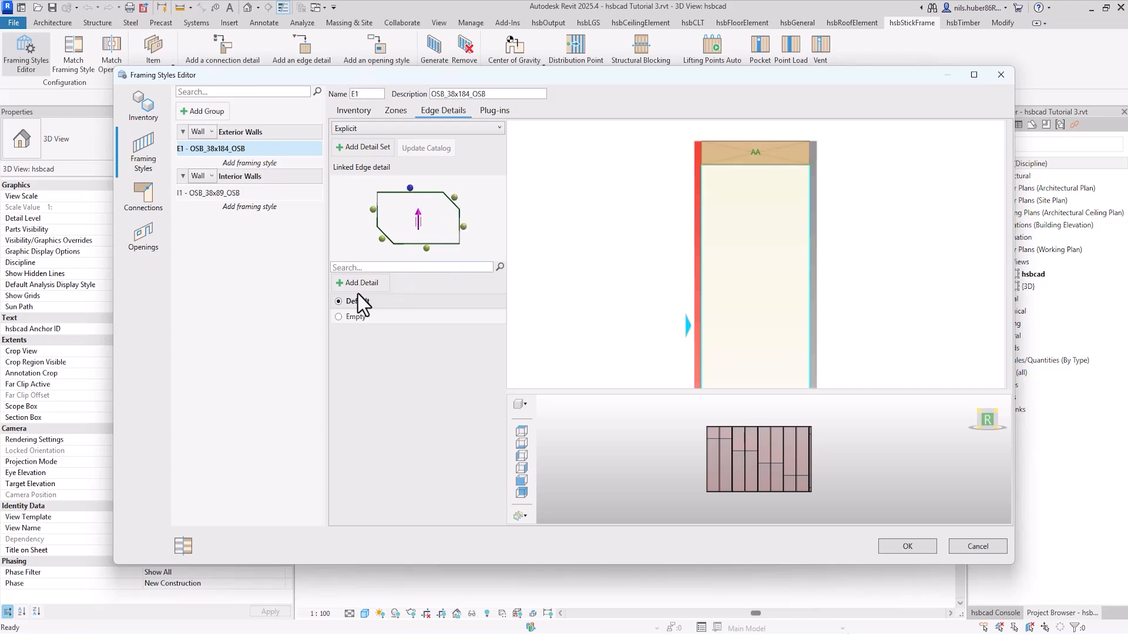
# Step: Add a new detail for the wall's bottom edge and name the template W_Bottom
pyautogui.click(426, 248)
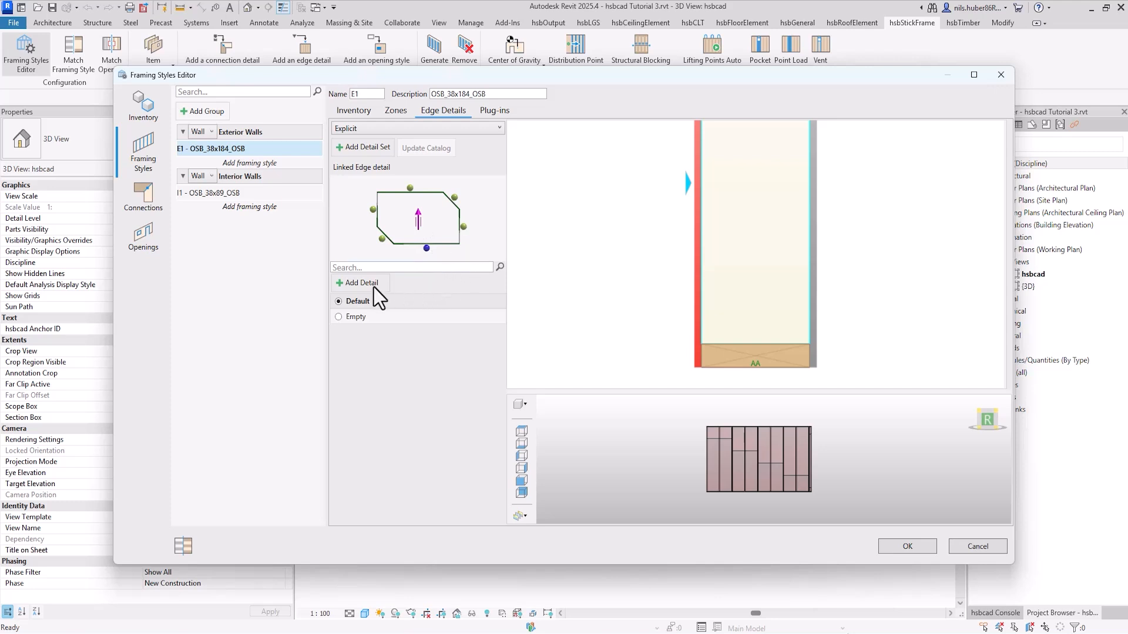
pyautogui.click(352, 284)
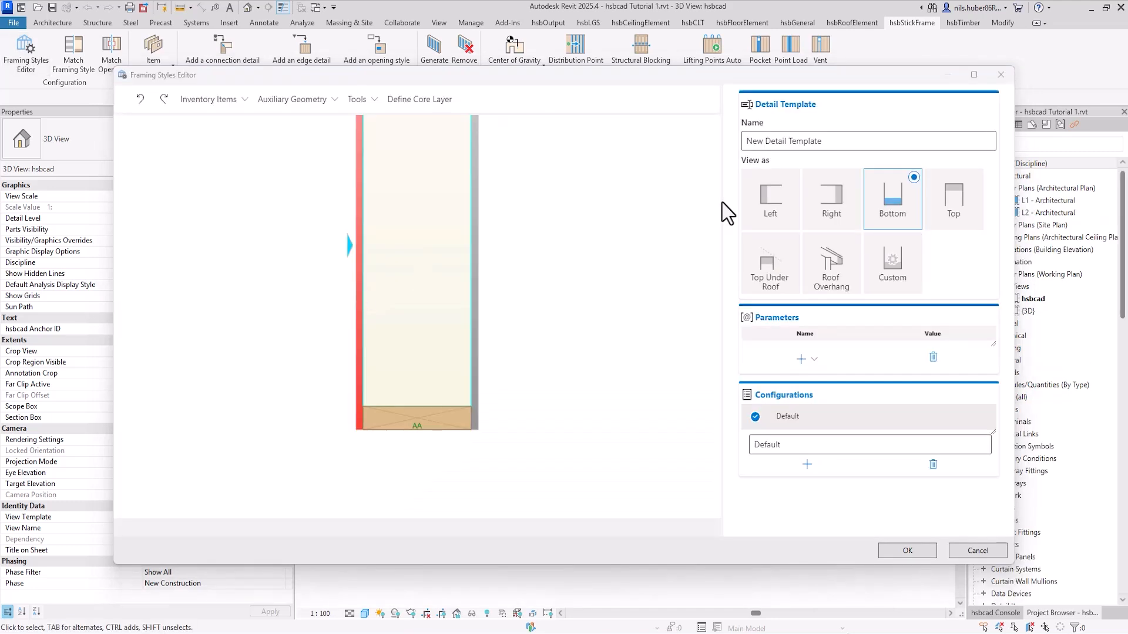
pyautogui.doubleClick(852, 142)
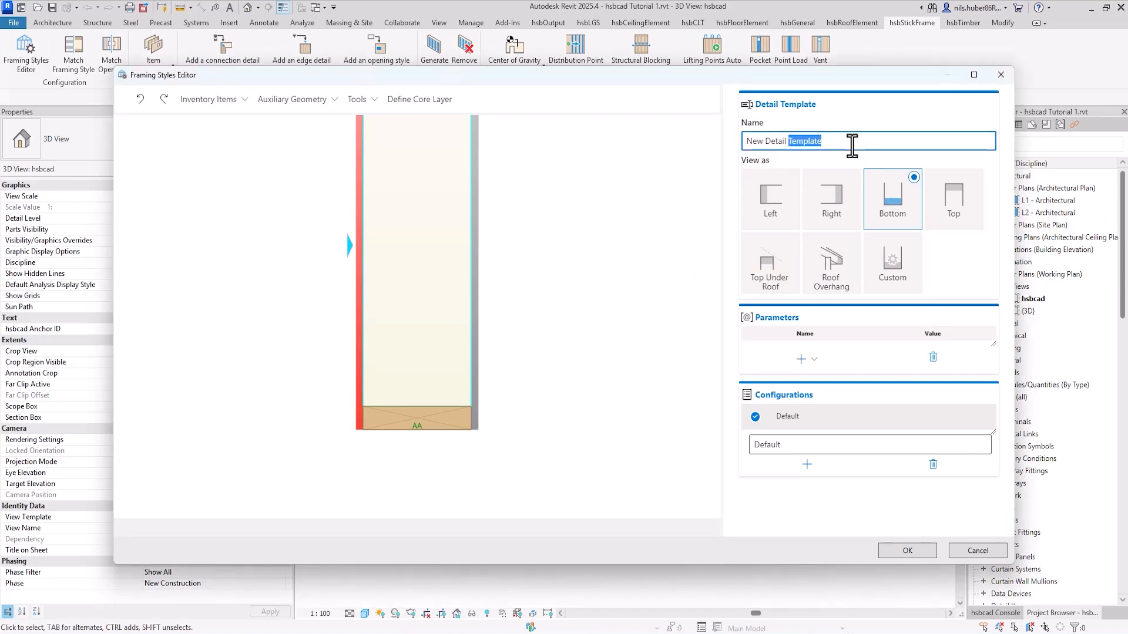
pyautogui.press('BackSpace')
pyautogui.press('BackSpace')
pyautogui.press('BackSpace')
pyautogui.press('BackSpace')
pyautogui.press('BackSpace')
pyautogui.press('BackSpace')
pyautogui.press('BackSpace')
pyautogui.press('BackSpace')
pyautogui.press('BackSpace')
pyautogui.press('BackSpace')
pyautogui.press('BackSpace')
pyautogui.press('BackSpace')
pyautogui.write('W_Bottom')
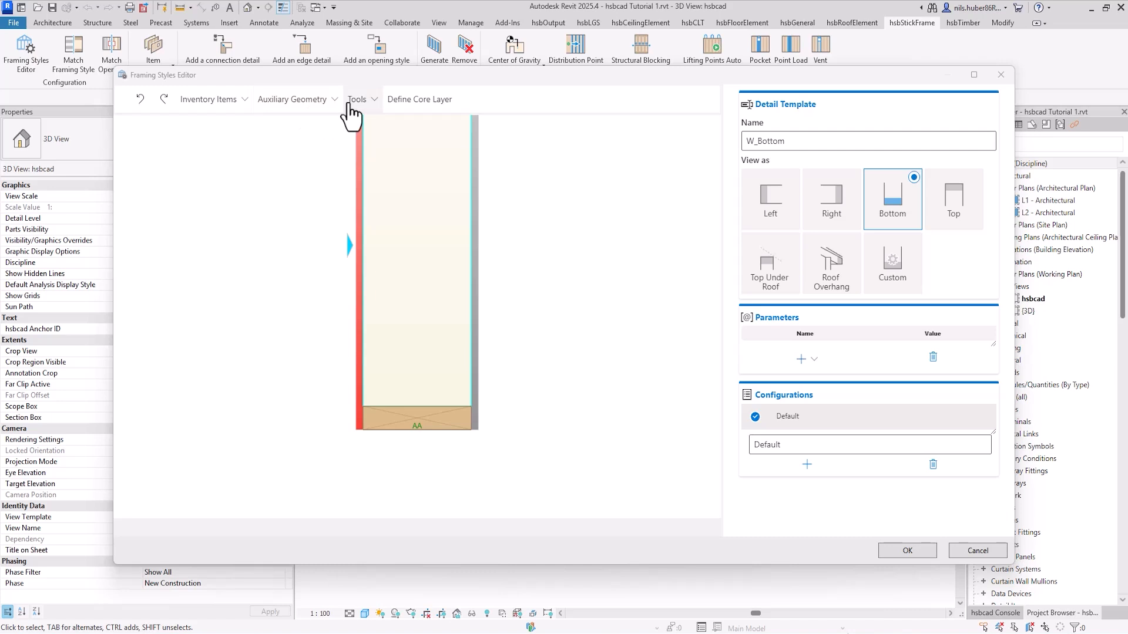
# Step: Add a free inventory item as an extra beam above the existing AA plate in the bottom detail
pyautogui.click(247, 109)
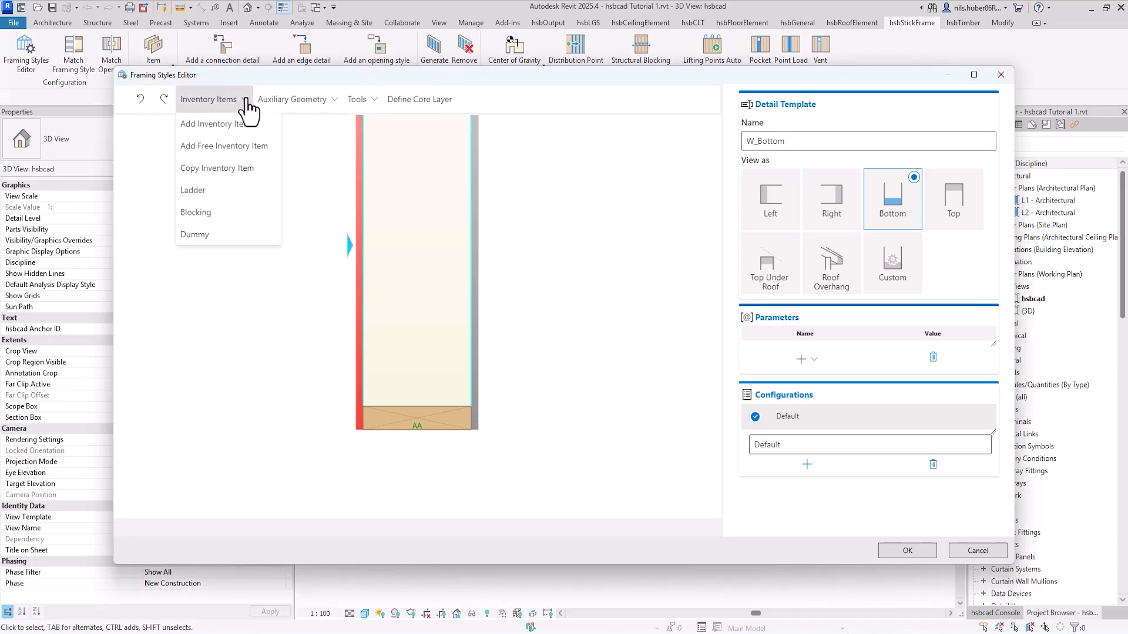
pyautogui.click(259, 147)
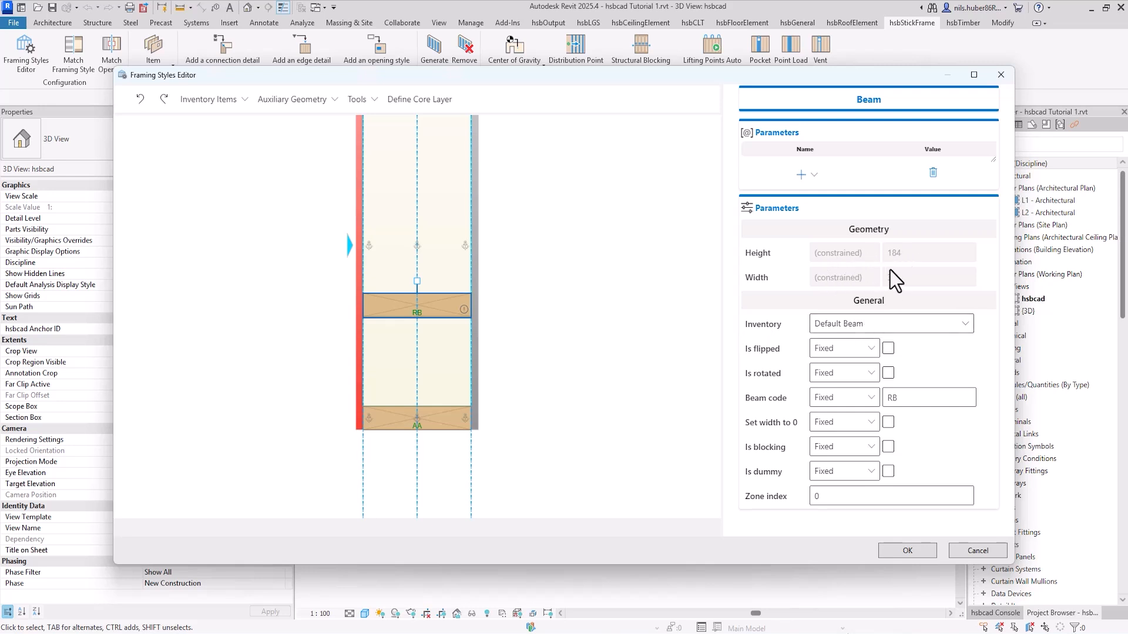
# Step: Try the OSB inventory on the new beam and restore its inventory to Default Beam
pyautogui.click(926, 330)
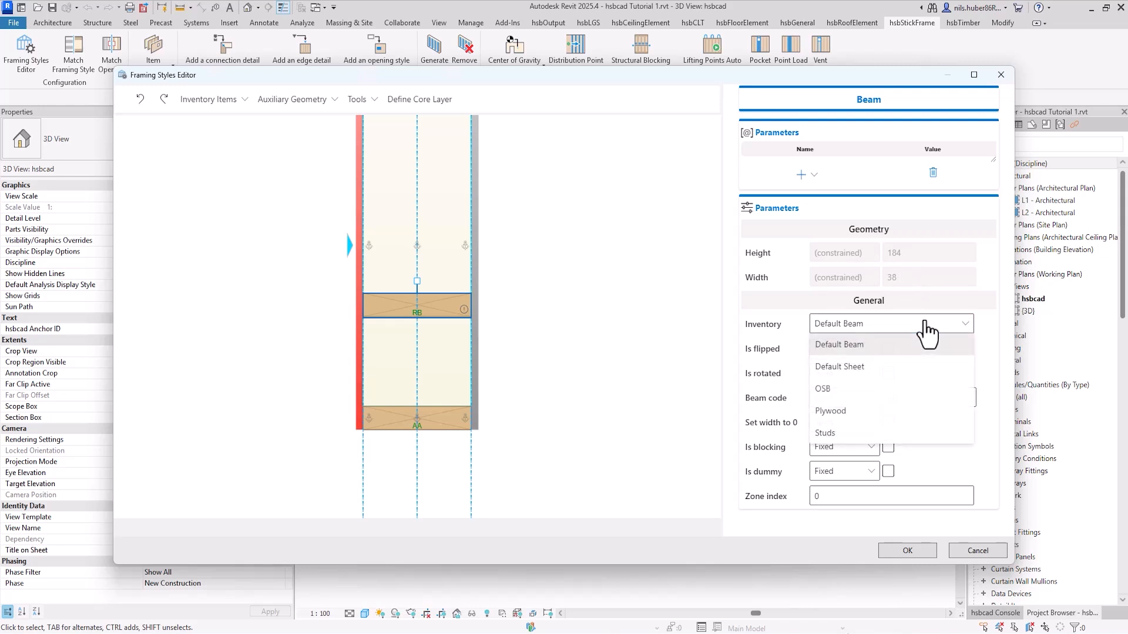
pyautogui.click(867, 388)
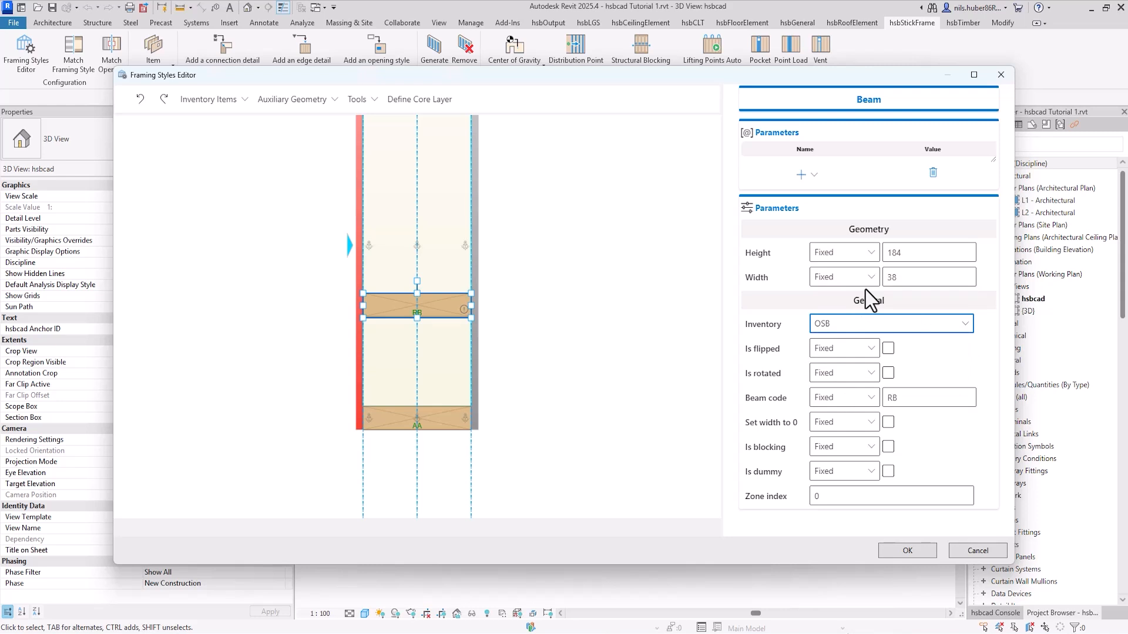
pyautogui.click(908, 254)
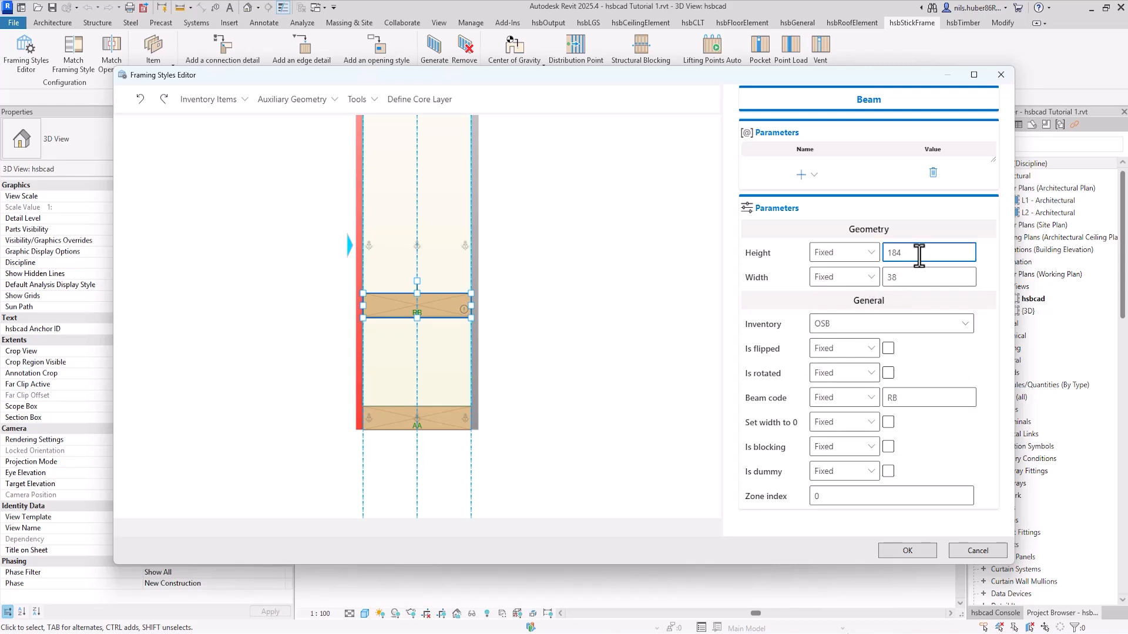
pyautogui.click(921, 327)
pyautogui.click(859, 347)
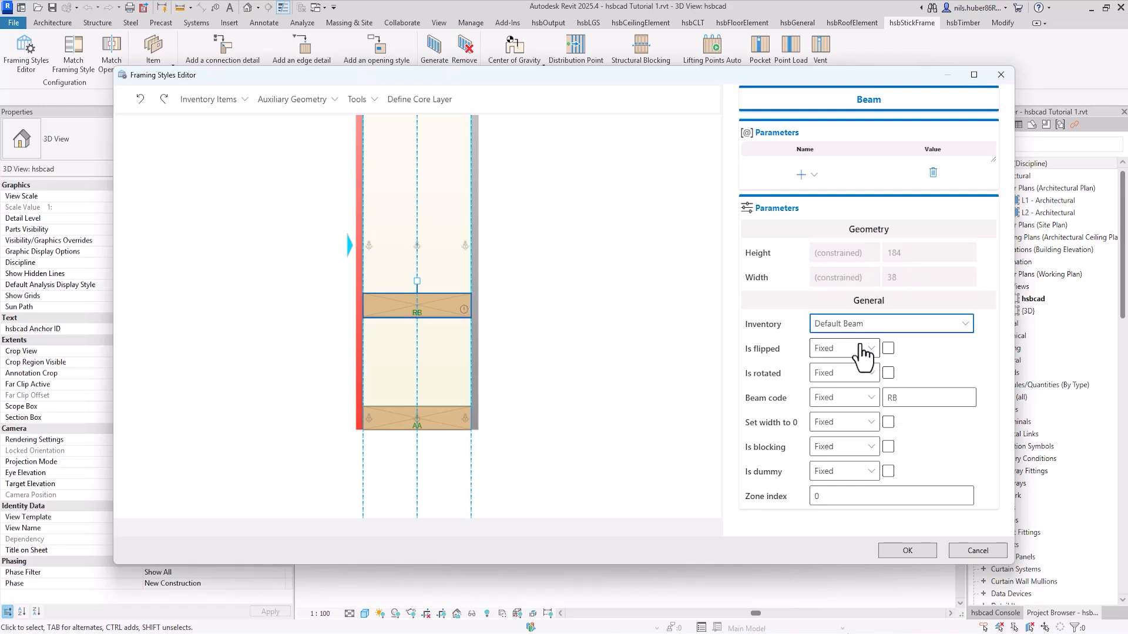
# Step: Set the new beam's code to BP
pyautogui.doubleClick(928, 402)
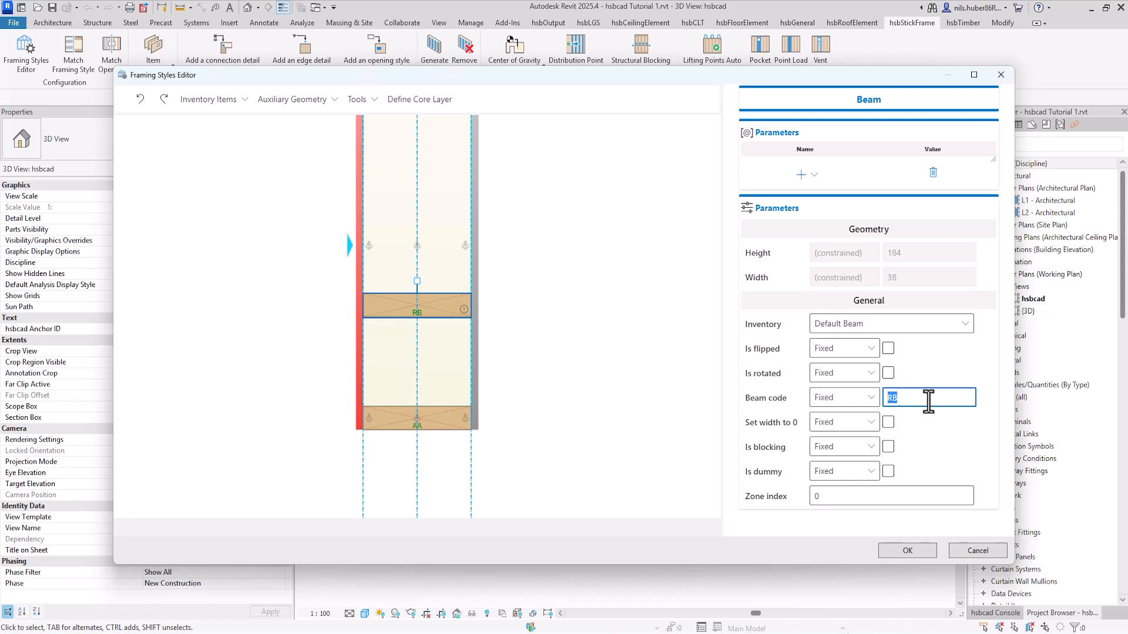
pyautogui.write('BP')
pyautogui.click(417, 281)
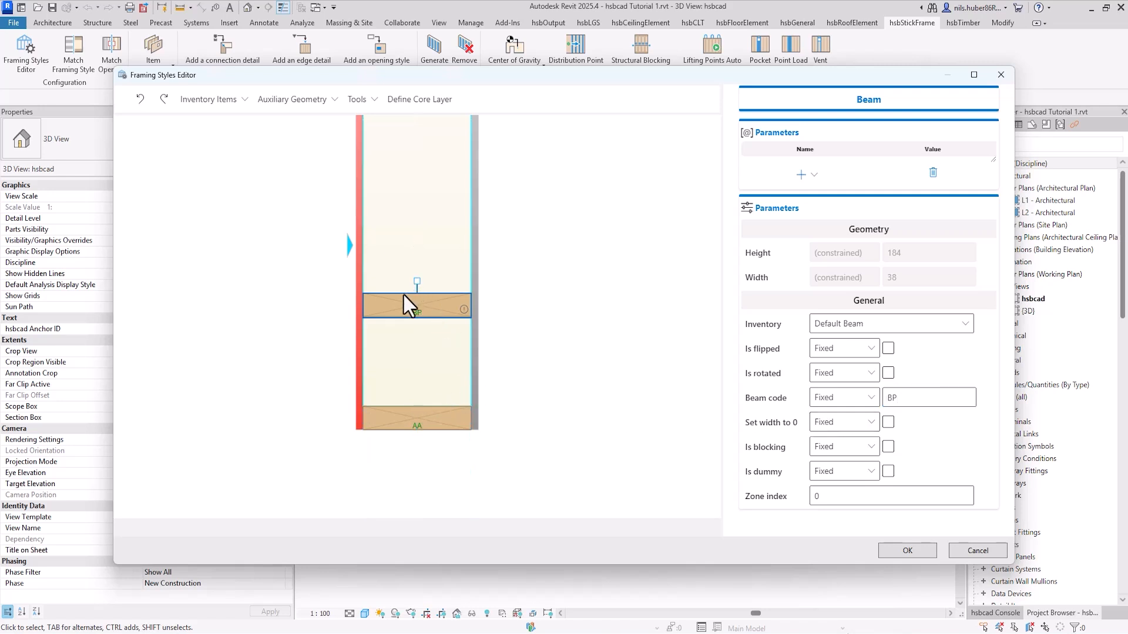
# Step: Move the BP beam down onto the upper face of the AA plate and anchor it to the core edge beside the grey layer
pyautogui.click(410, 316)
pyautogui.moveTo(439, 287); pyautogui.dragTo(422, 291)
pyautogui.click(416, 281)
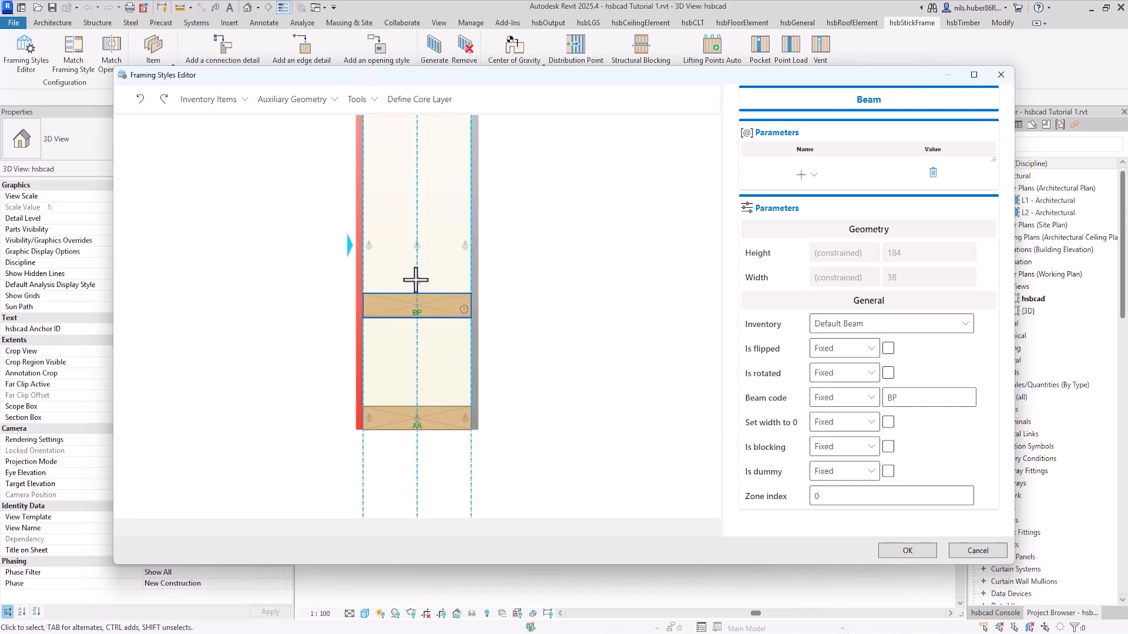
pyautogui.moveTo(438, 303); pyautogui.dragTo(434, 396)
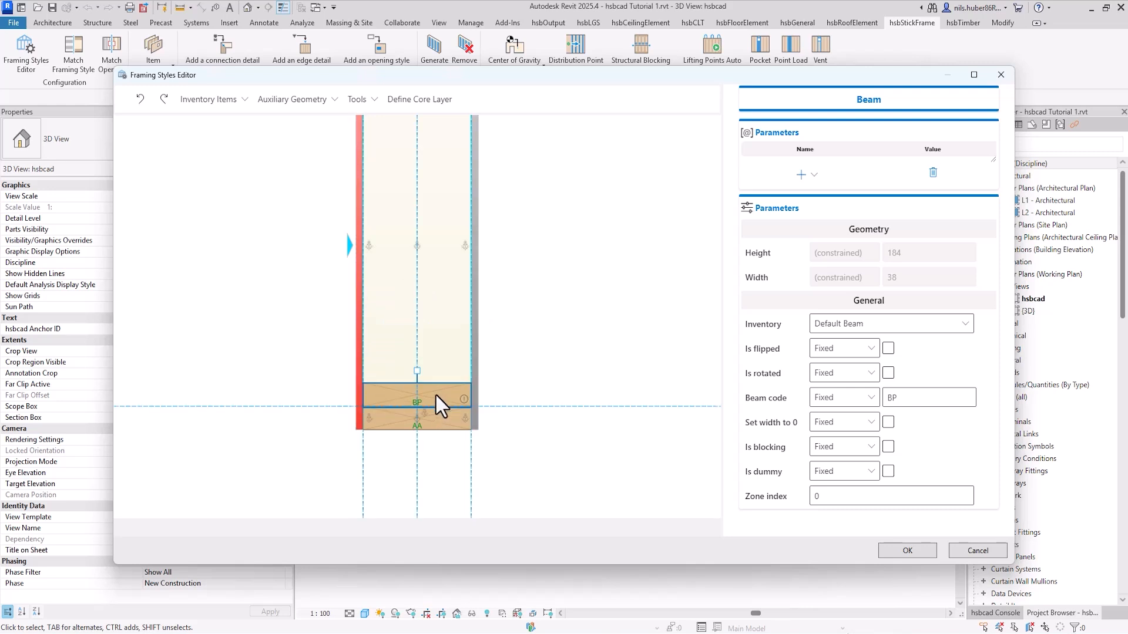
pyautogui.moveTo(467, 401)
pyautogui.click(465, 247)
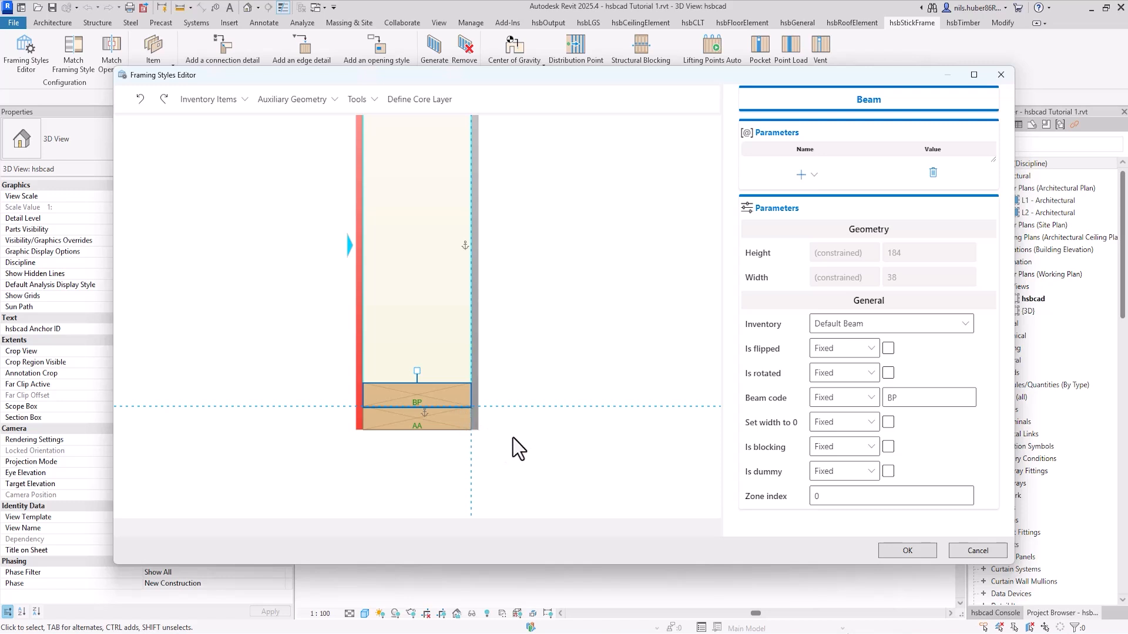
pyautogui.click(538, 432)
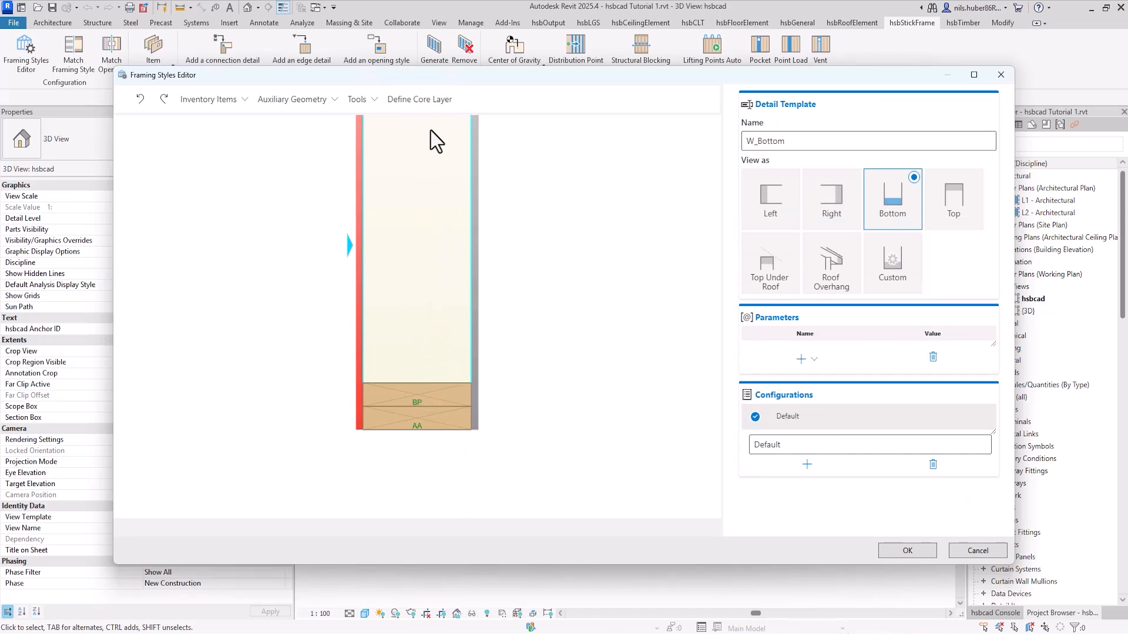
# Step: Define the core layer boundary along the upper edge of the BP beam
pyautogui.click(421, 99)
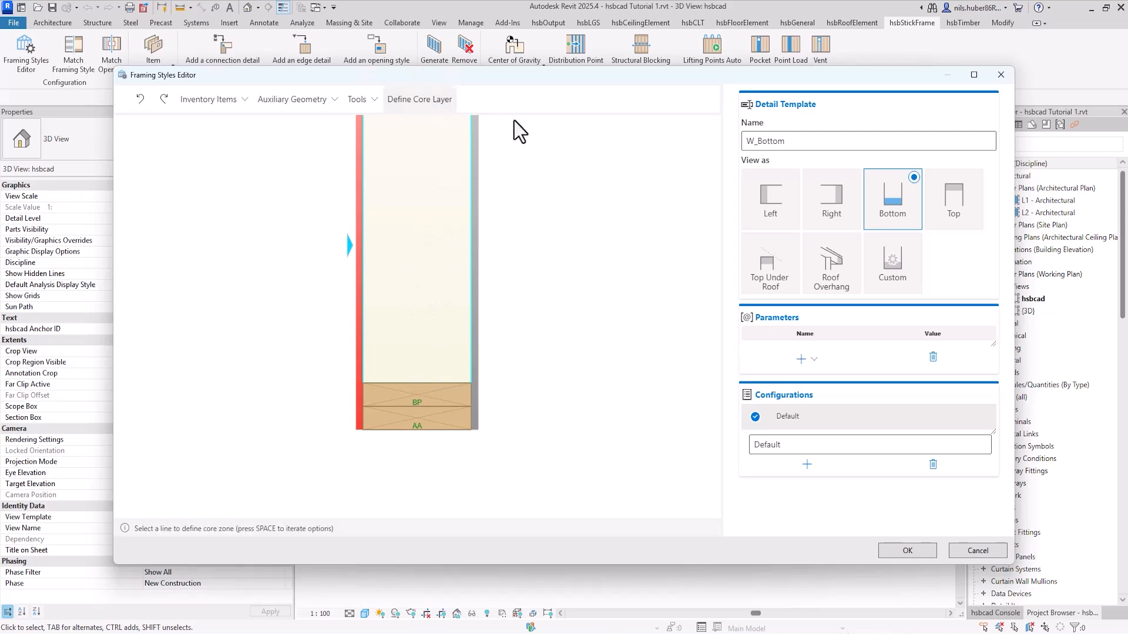
pyautogui.click(447, 384)
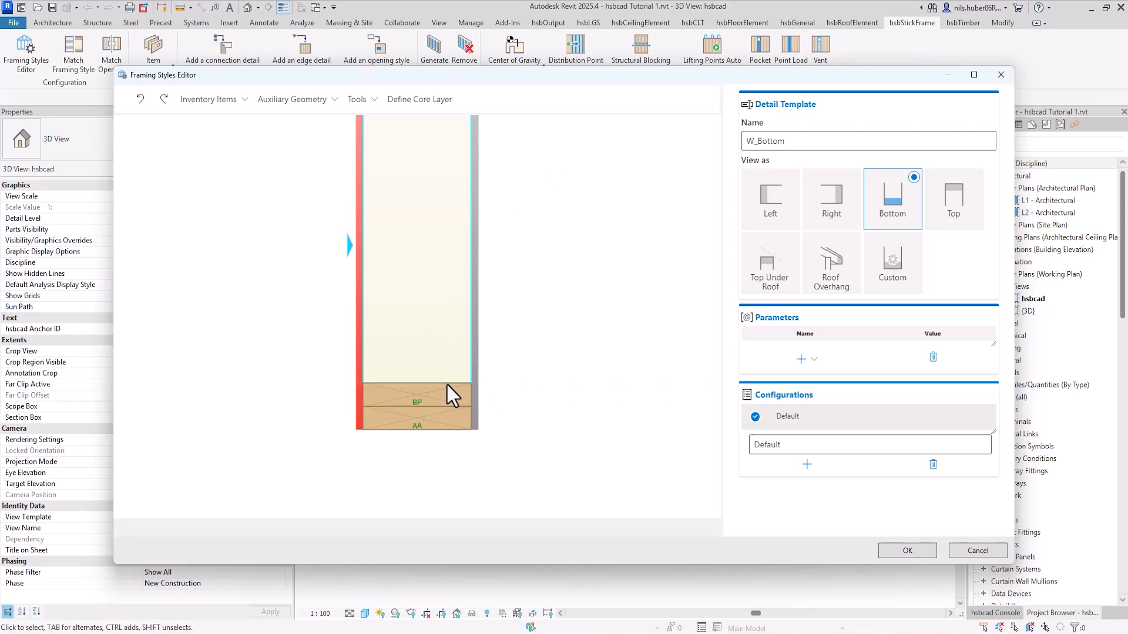
# Step: Set the beam code of the lowest plate to VBP and accept the W_Bottom detail
pyautogui.click(433, 424)
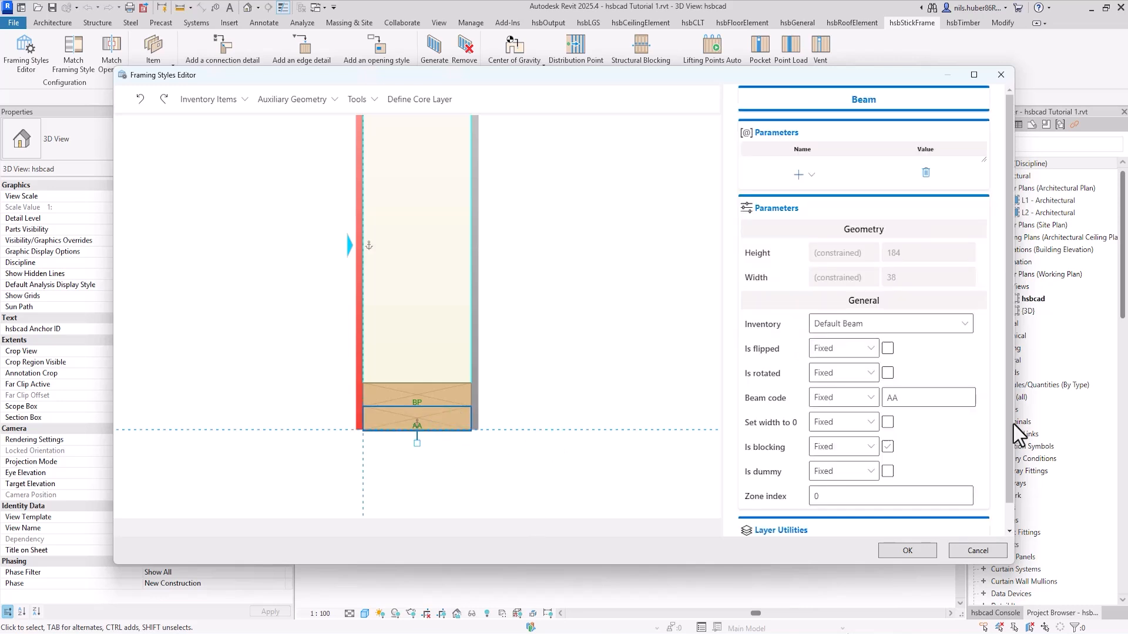
pyautogui.write('VBP')
pyautogui.click(676, 362)
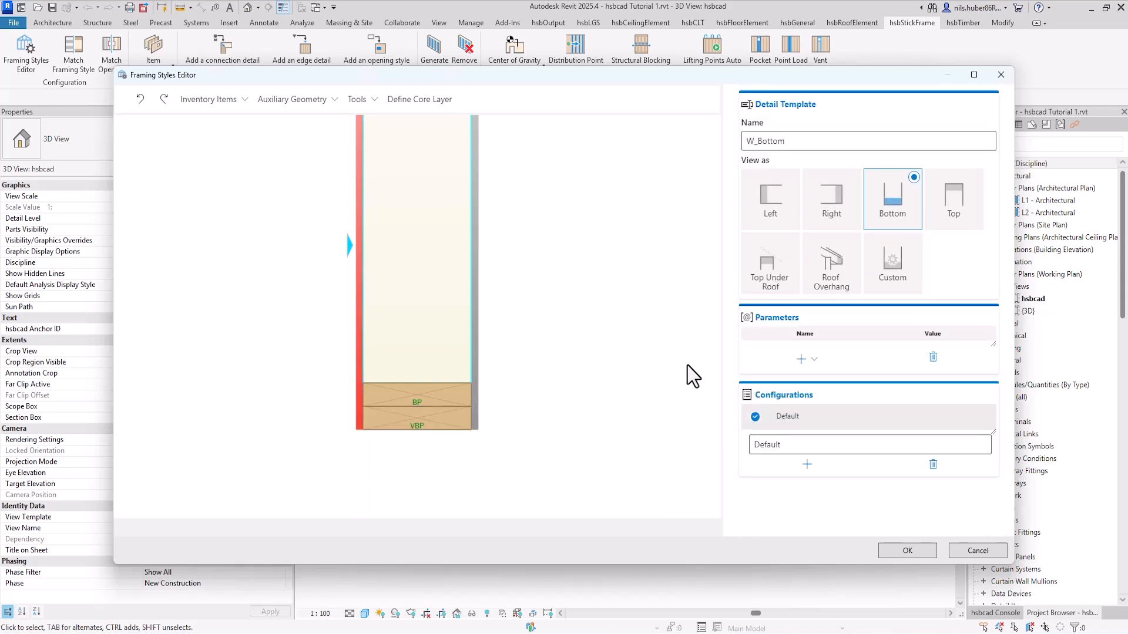
pyautogui.click(922, 553)
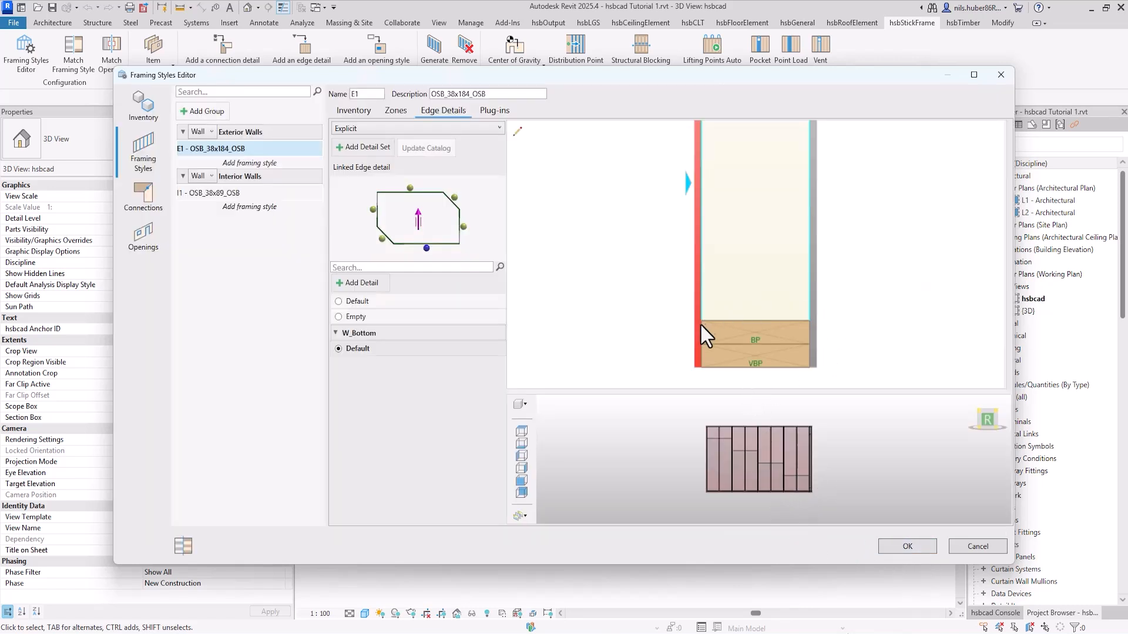
# Step: Enlarge the 3D preview and examine the double bottom plate at the wall's lower corner
pyautogui.moveTo(758, 391); pyautogui.dragTo(767, 284)
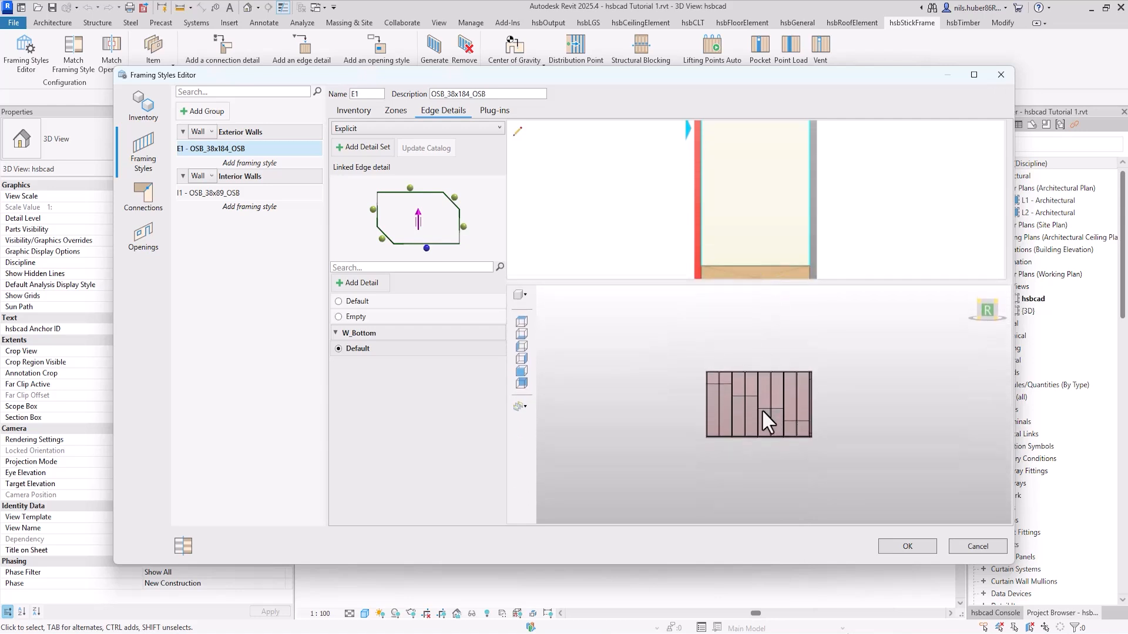
pyautogui.scroll(2, 729, 405)
pyautogui.moveTo(729, 406); pyautogui.dragTo(789, 431, button='middle')
pyautogui.scroll(8, 714, 457)
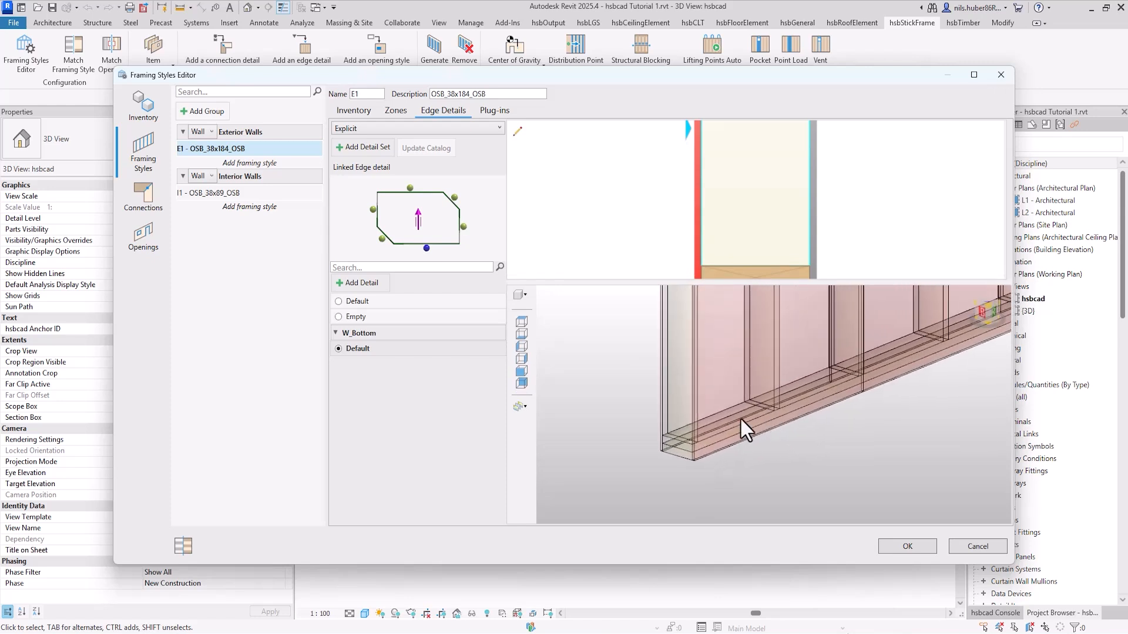
pyautogui.scroll(-2, 700, 441)
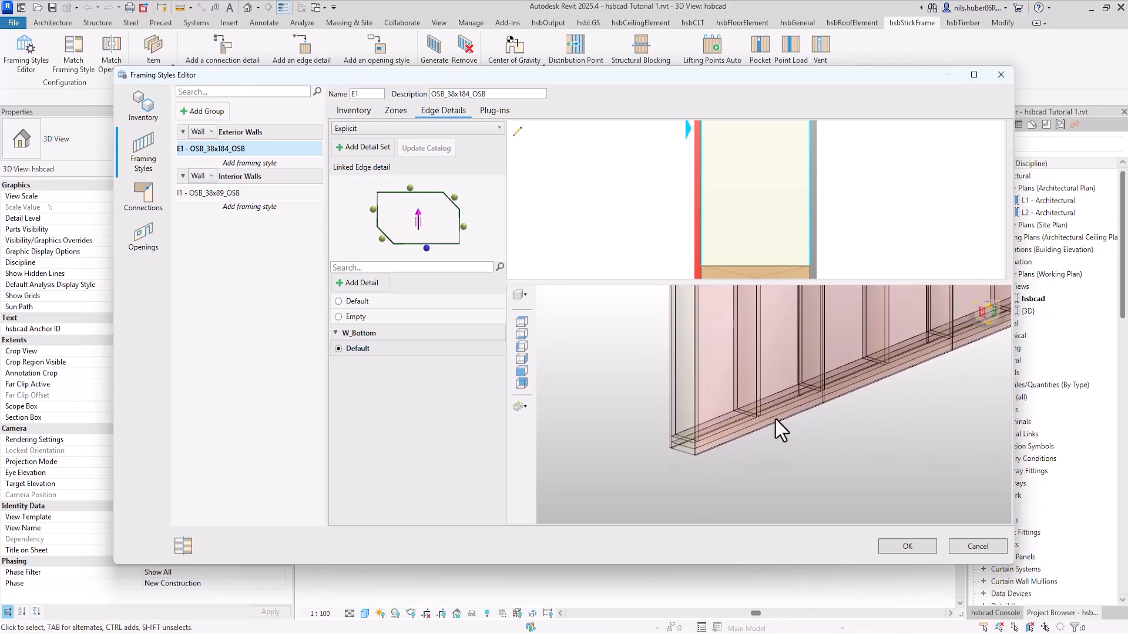